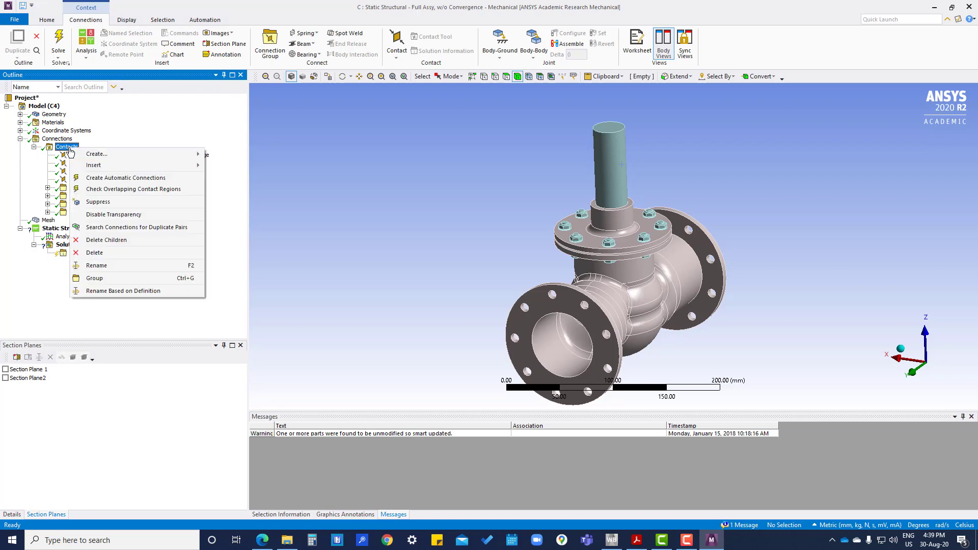
Step: Add a Contact Tool for the Contacts group and open its Initial Information
mouse_move(137, 154)
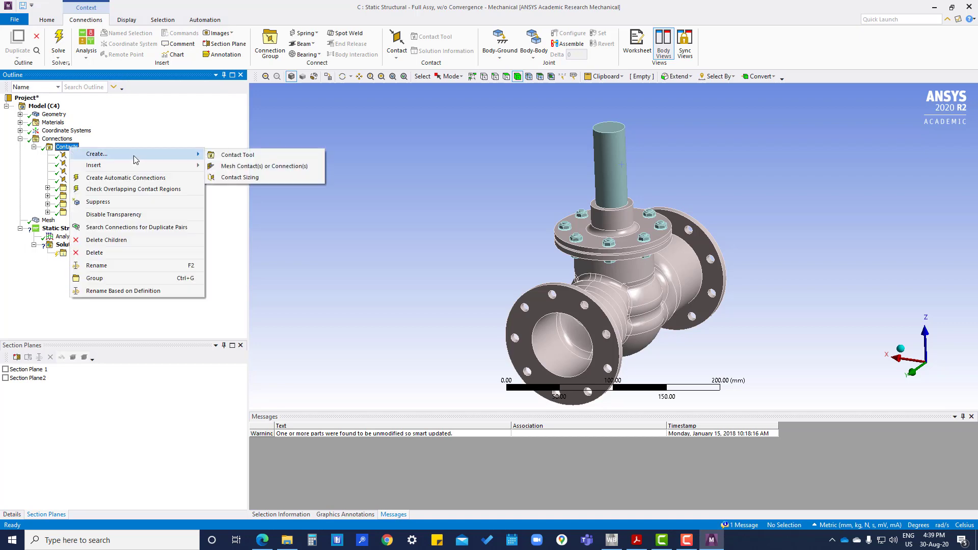
click(227, 156)
click(34, 221)
click(71, 228)
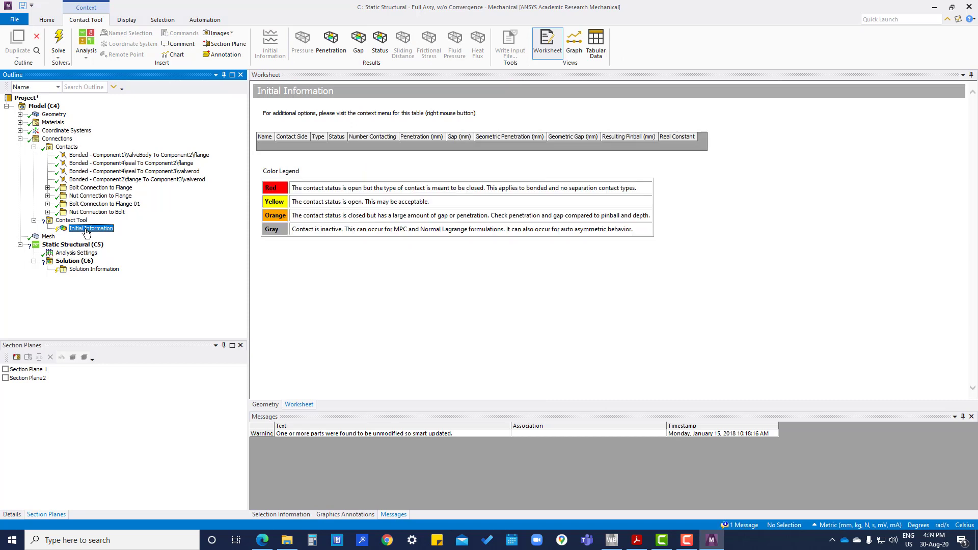
right_click(86, 232)
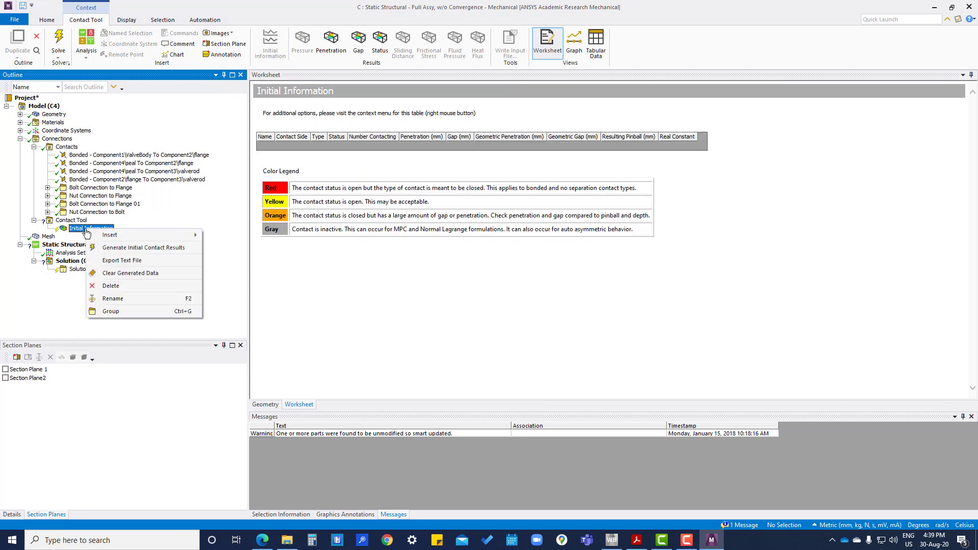
click(192, 214)
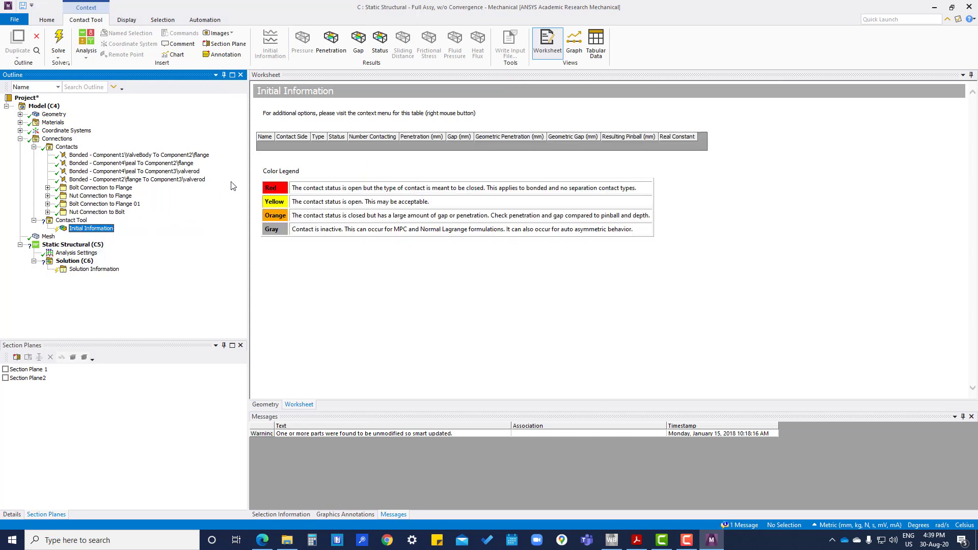
Step: Add All Contacts with contact side Both to the Contact Tool and generate the initial contact results
click(65, 220)
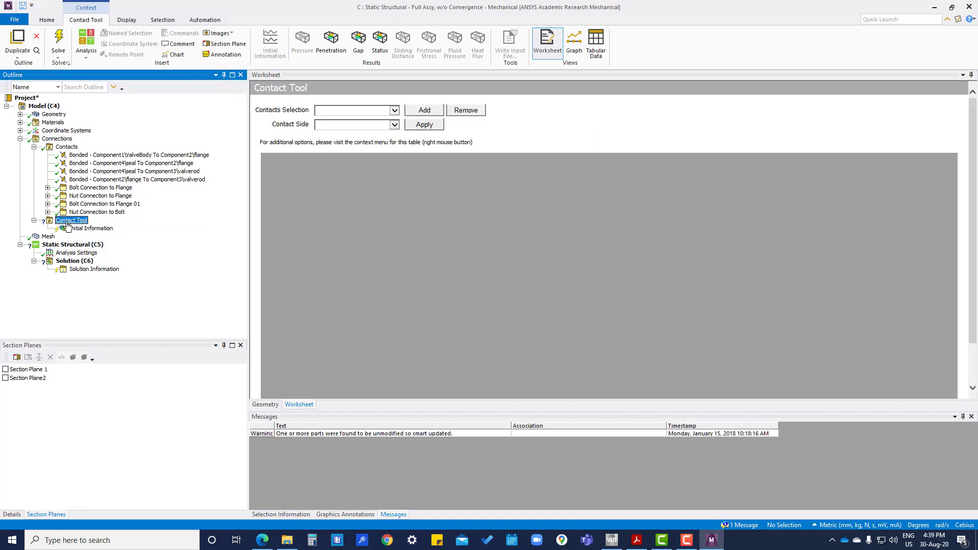
click(426, 111)
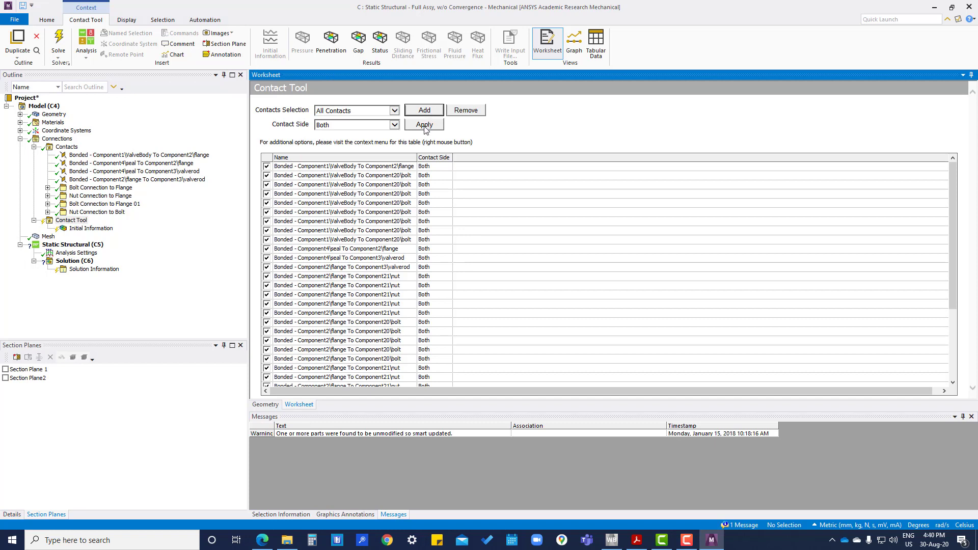
click(424, 126)
right_click(71, 222)
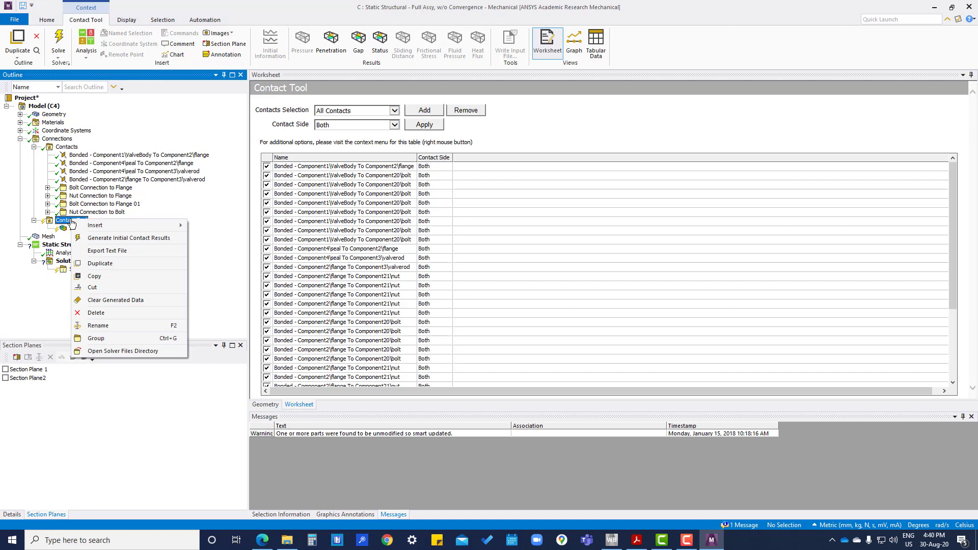
click(113, 240)
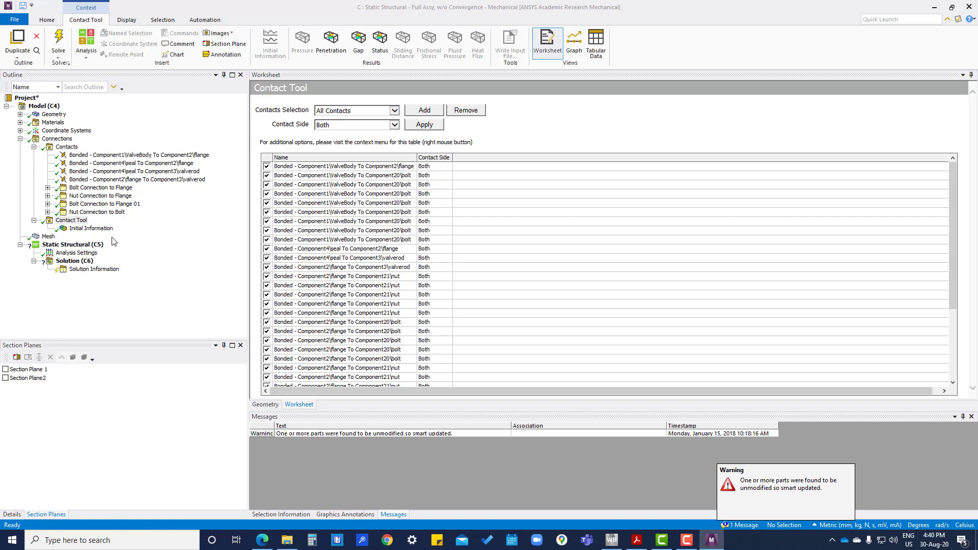
Step: Review the contact statuses in the Initial Information table and check the resulting pinball values of the red flange-to-bolt rows
click(80, 229)
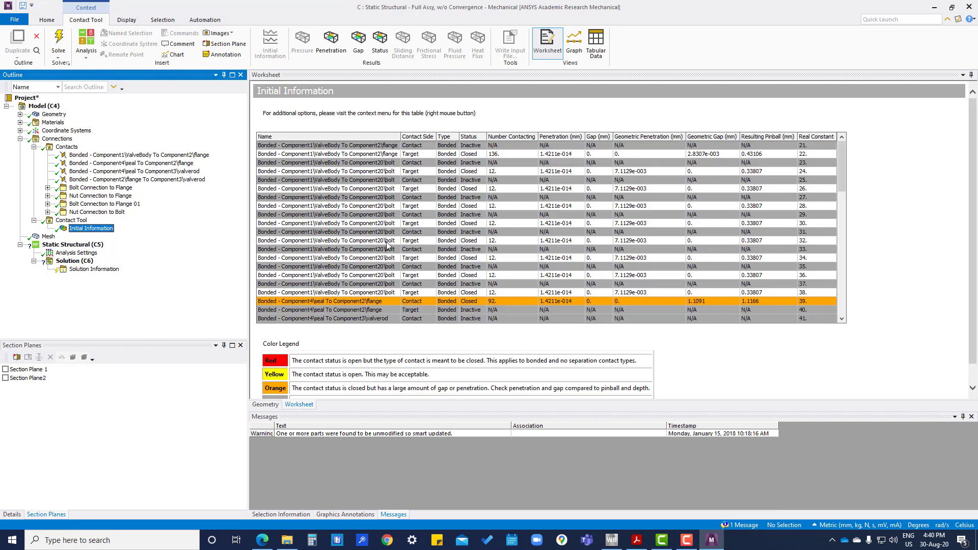
scroll(411, 256, down, 2)
scroll(412, 254, down, 1)
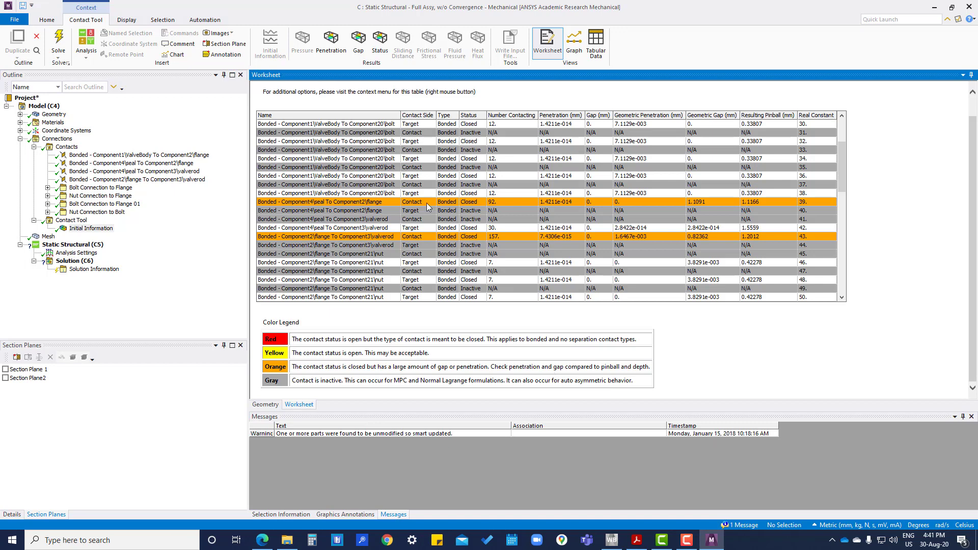
scroll(422, 206, down, 4)
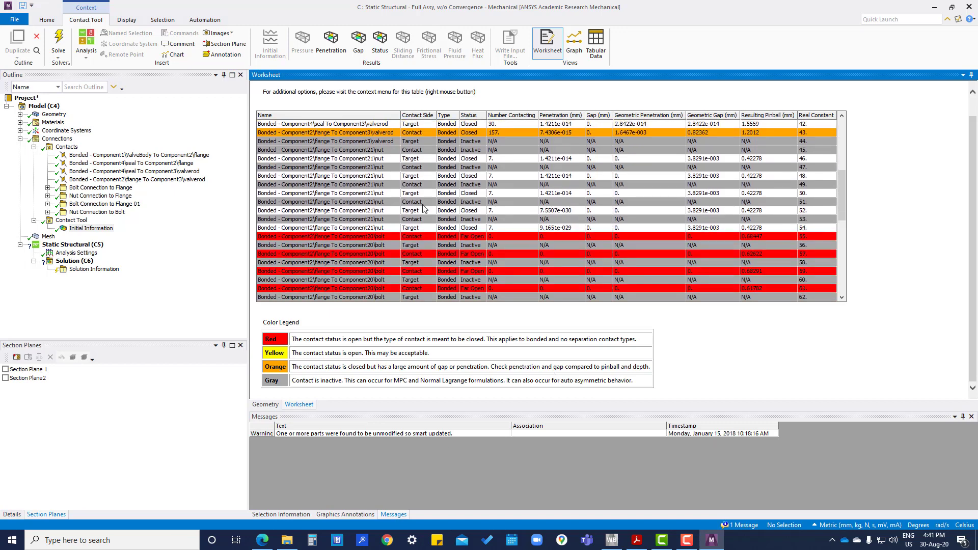
click(381, 237)
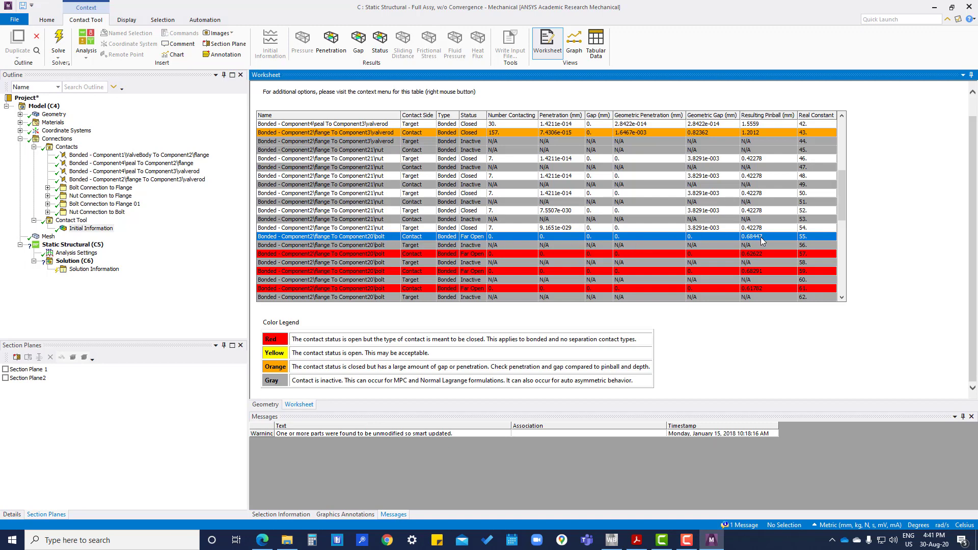
click(759, 253)
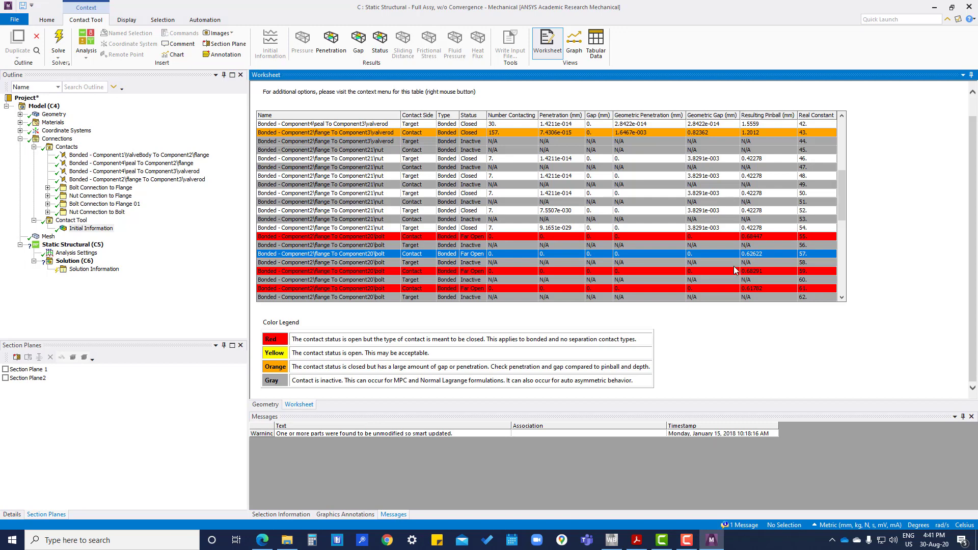
click(747, 273)
click(747, 282)
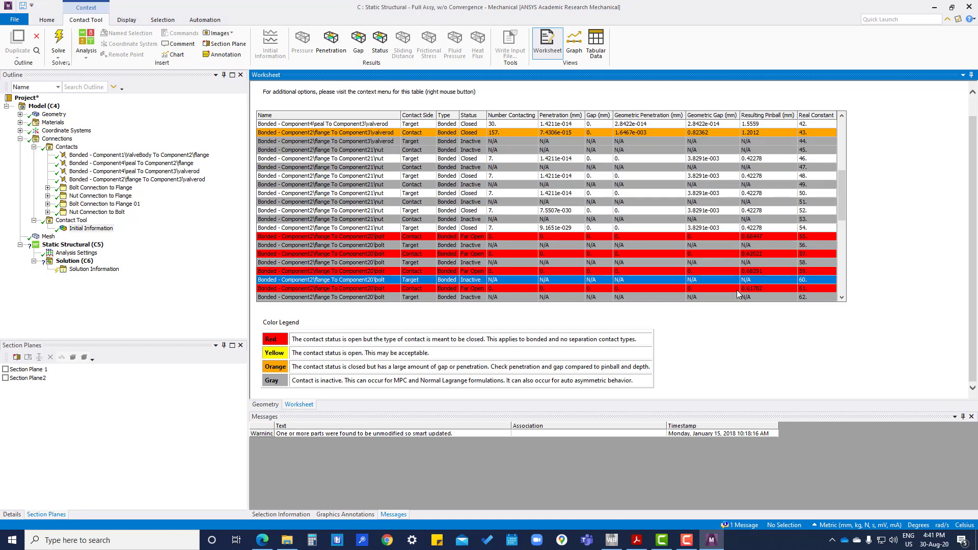
click(746, 290)
Step: Examine the whole Initial Information table, comparing the status colours of the flange, seal, nut and bolt contacts
scroll(743, 290, down, 5)
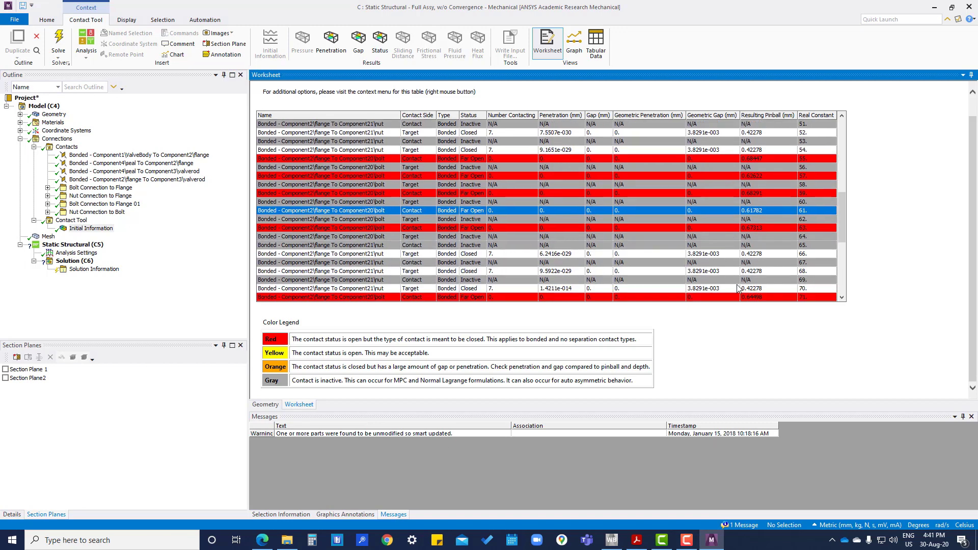
scroll(736, 283, up, 3)
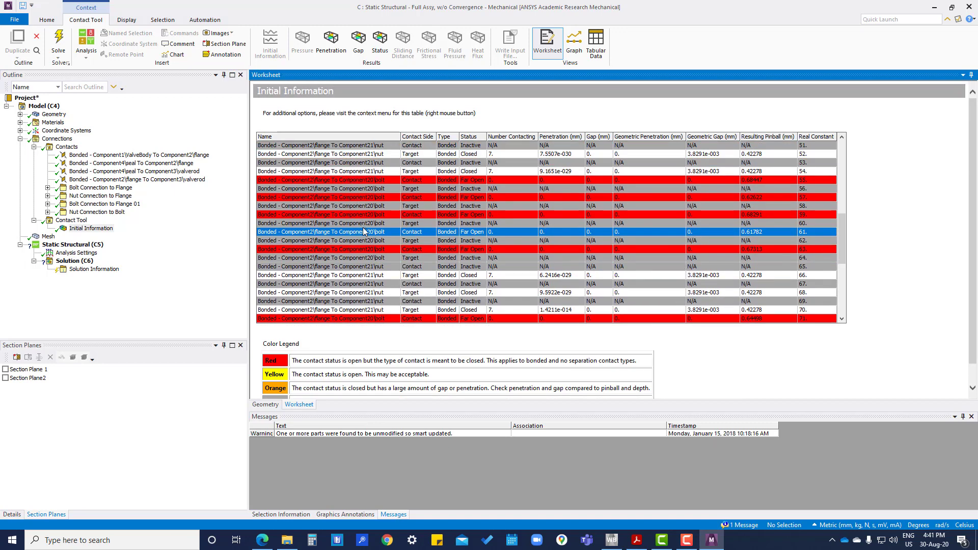
scroll(561, 287, down, 3)
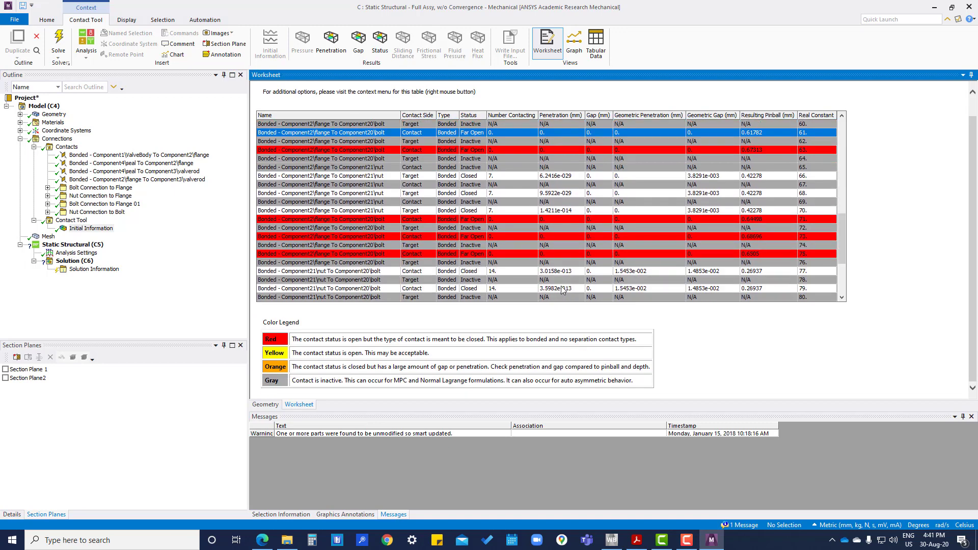
scroll(562, 279, up, 3)
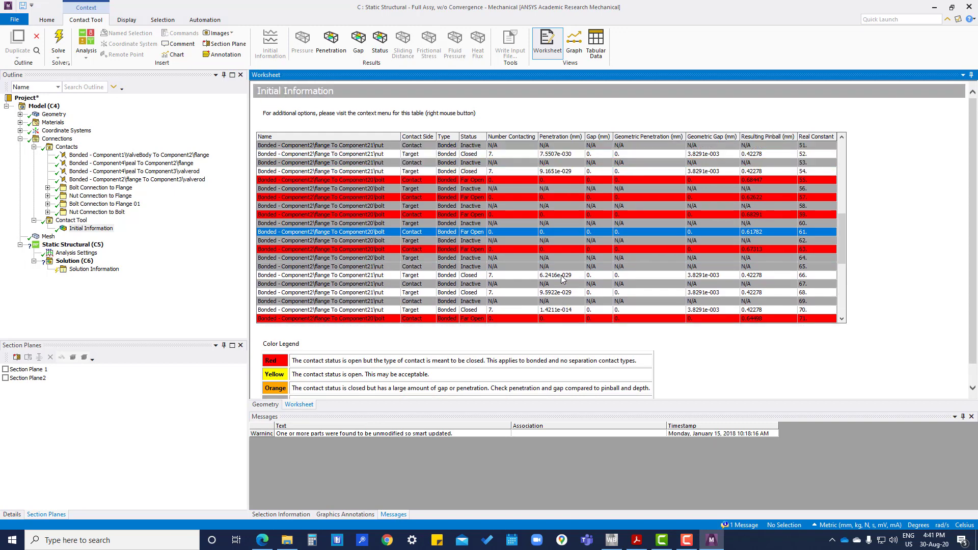
scroll(563, 279, down, 5)
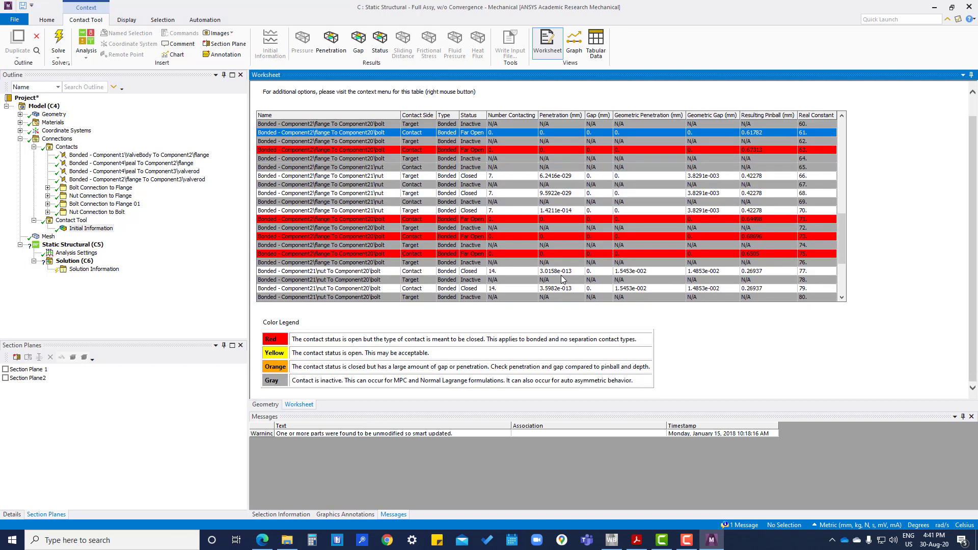
scroll(563, 278, up, 7)
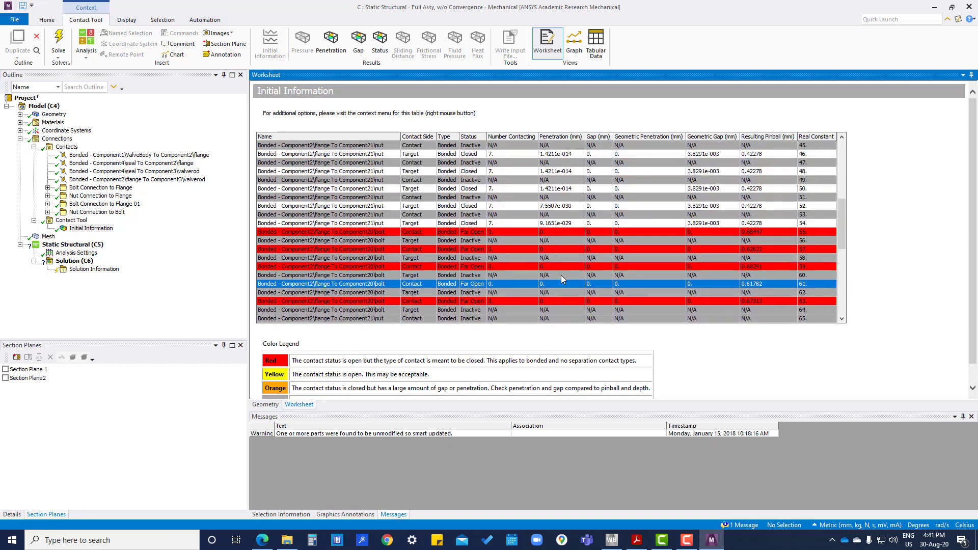
scroll(561, 278, up, 4)
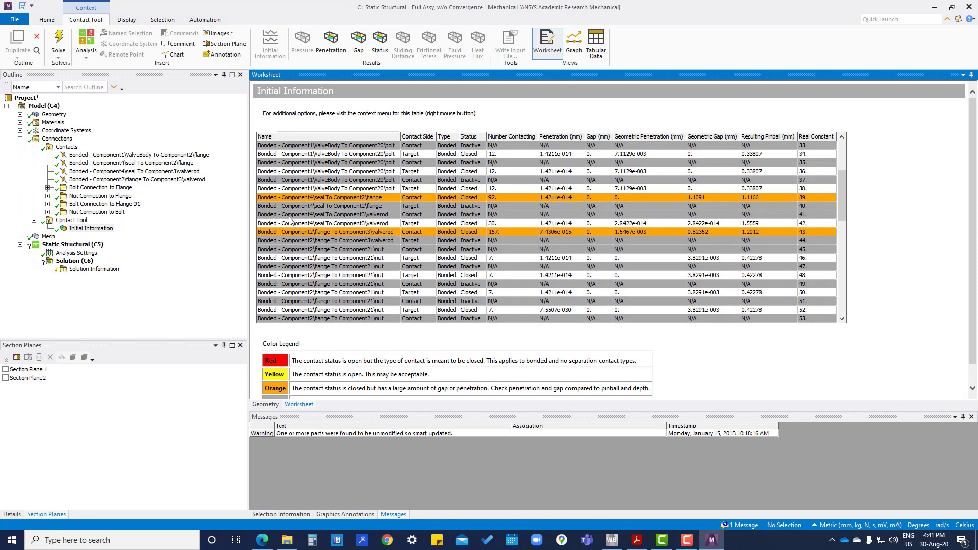
scroll(385, 271, up, 4)
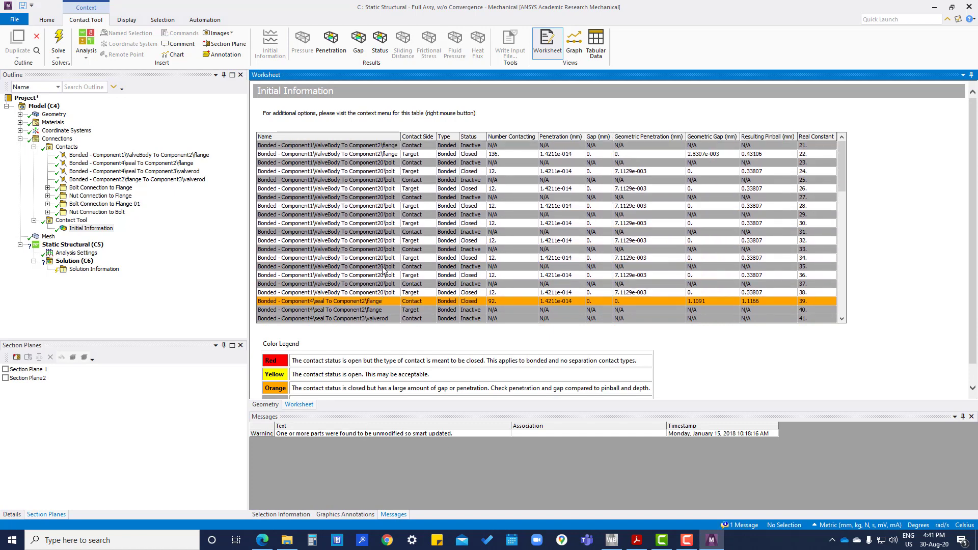
scroll(383, 269, down, 17)
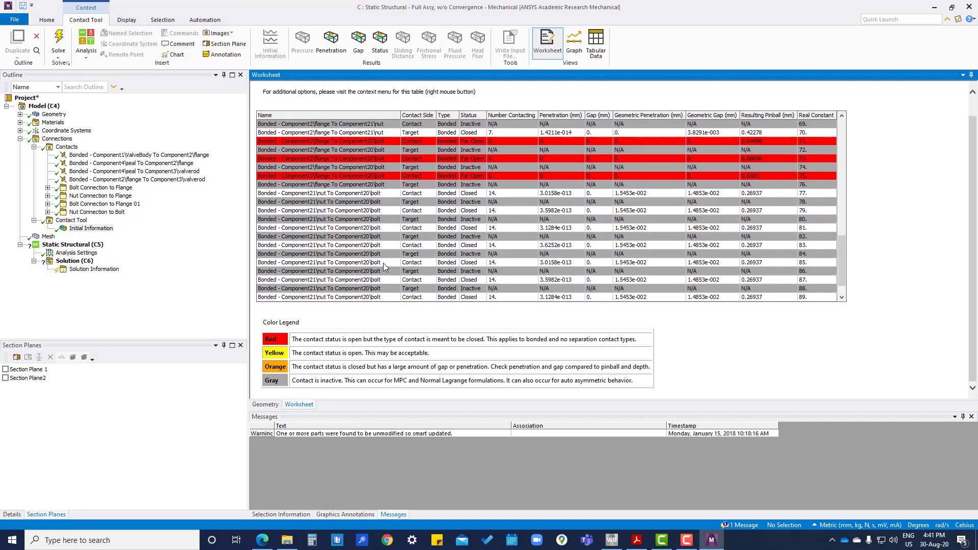
click(76, 221)
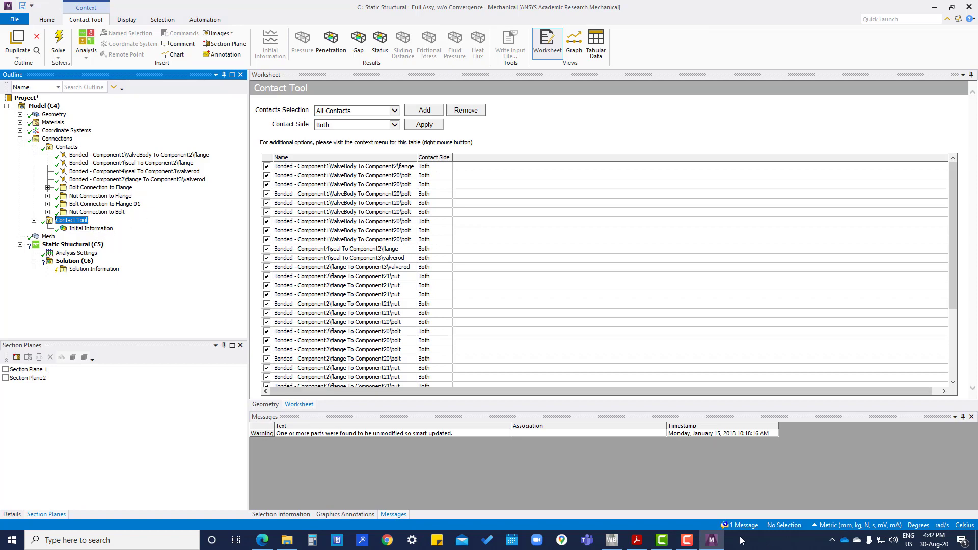
click(712, 541)
click(702, 544)
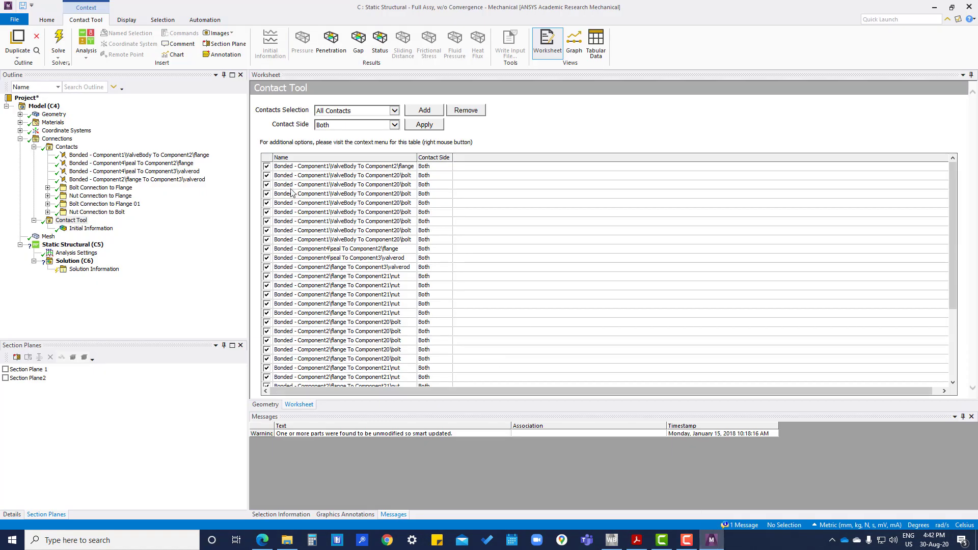
Step: Select all the red Far Open flange-to-bolt rows in the Initial Information table and go to those contacts in the tree
click(86, 229)
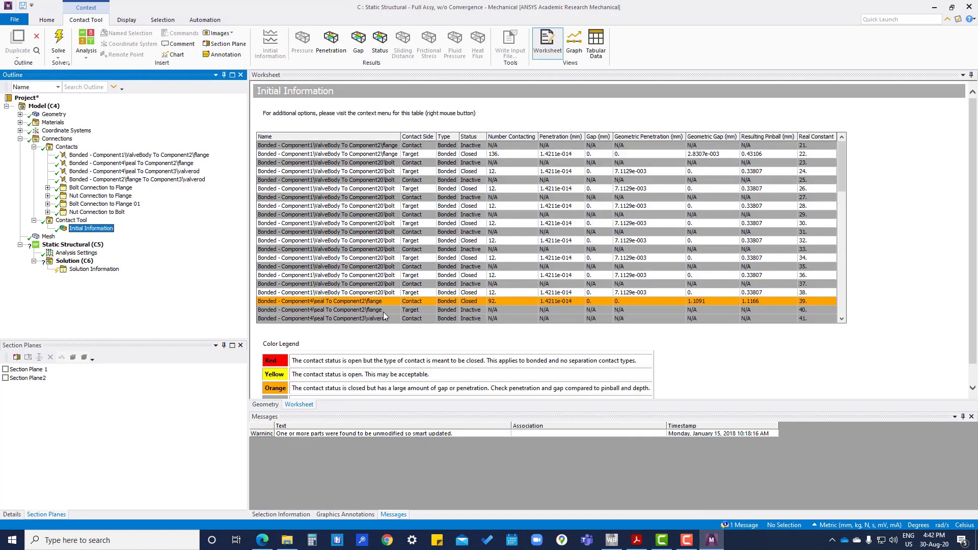
scroll(383, 315, down, 7)
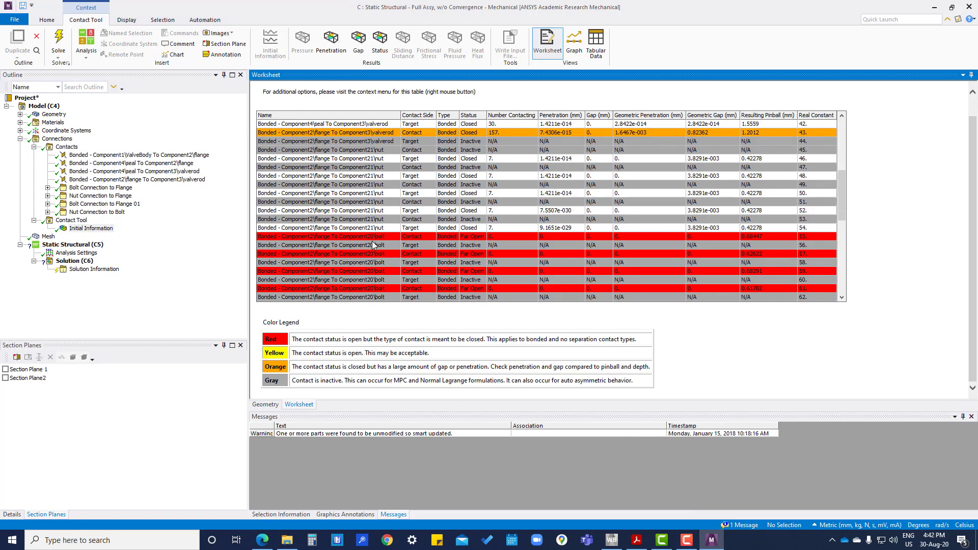
click(374, 236)
ctrl+click(377, 254)
ctrl+click(378, 271)
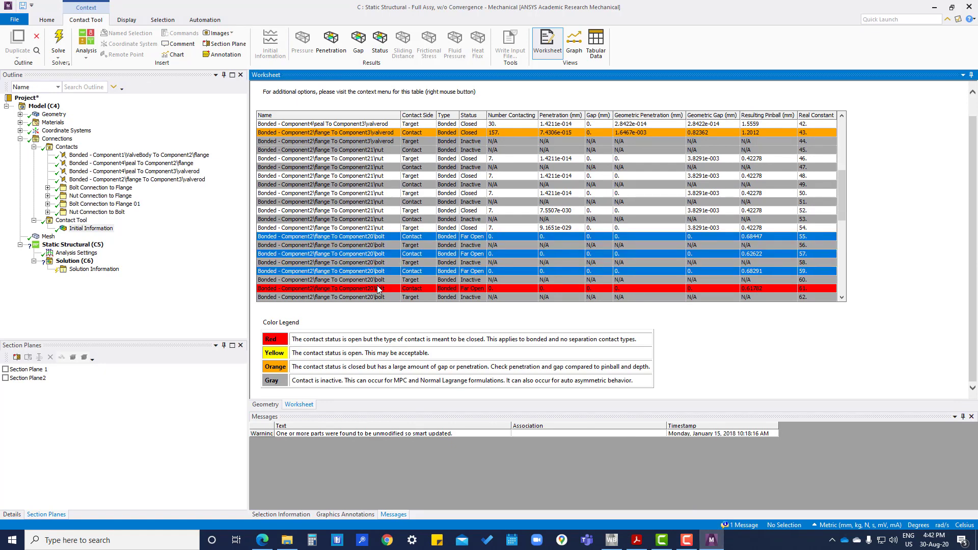
ctrl+click(377, 288)
scroll(385, 255, down, 3)
ctrl+click(386, 227)
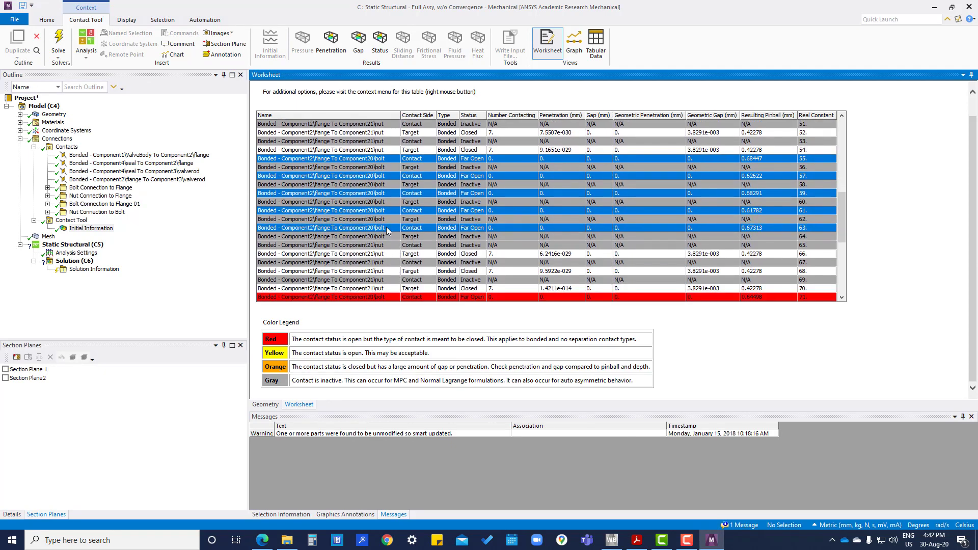
ctrl+click(383, 297)
scroll(396, 286, down, 3)
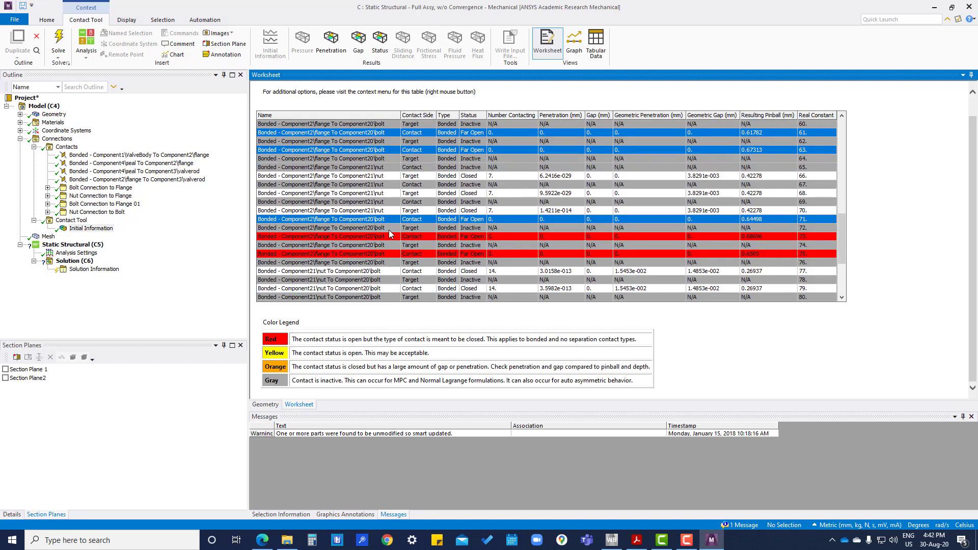
ctrl+click(390, 236)
ctrl+click(391, 253)
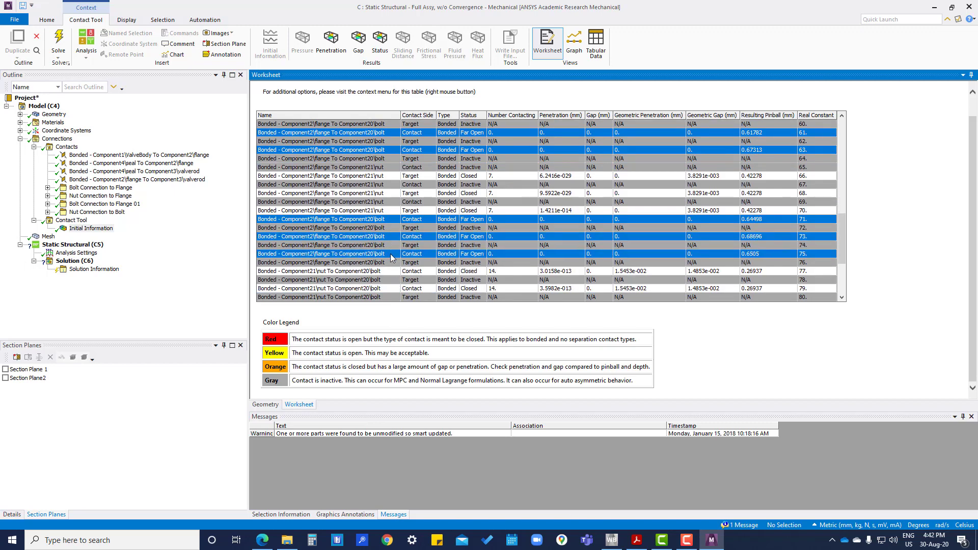
scroll(392, 257, up, 4)
right_click(387, 207)
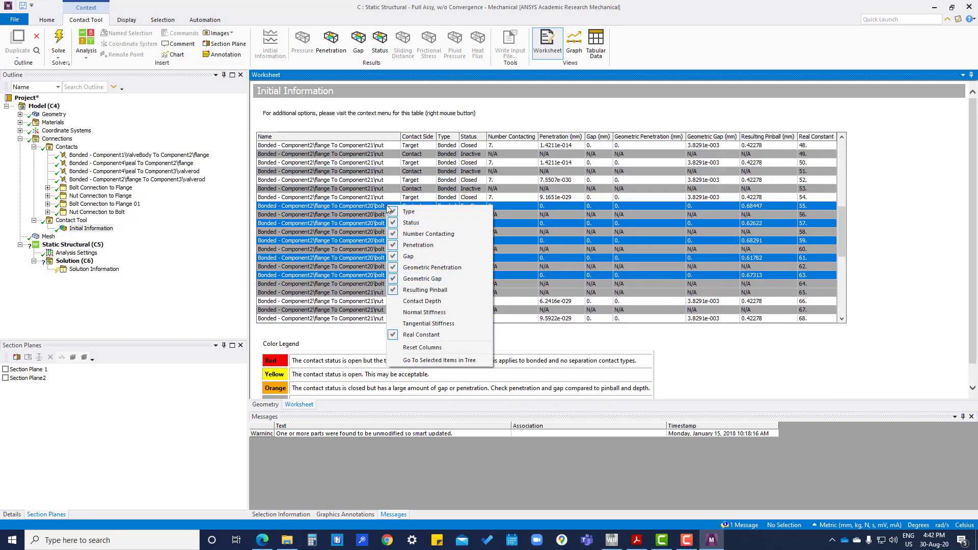
click(441, 360)
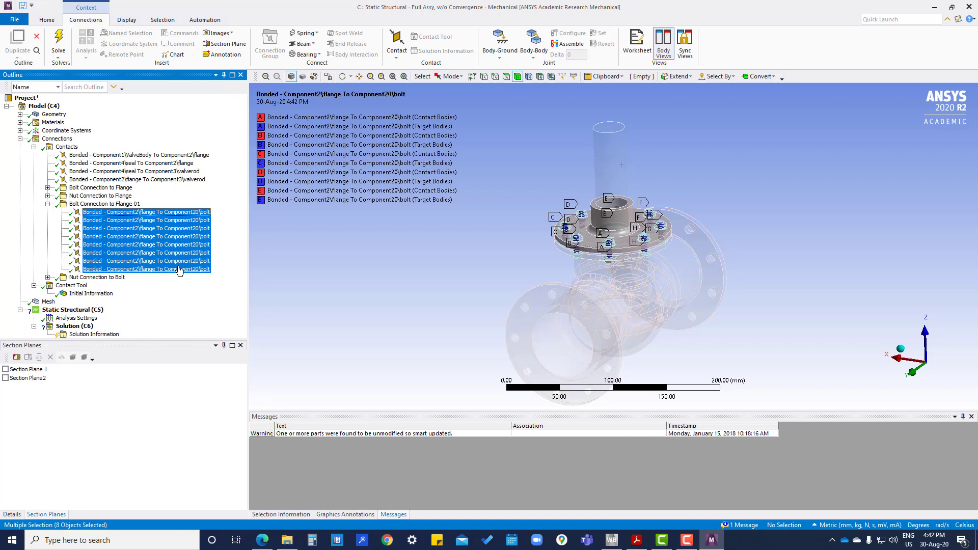
Step: Inspect the first contact in Bolt Connection to Flange 01 up close, examining the clearance between the flange hole and the bolt shank
click(163, 212)
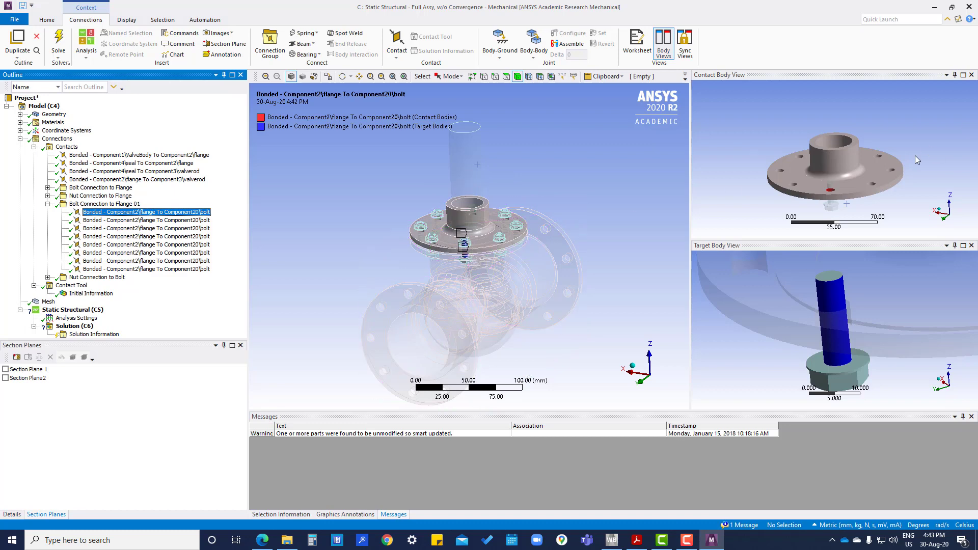
scroll(471, 245, down, 1)
scroll(472, 246, up, 6)
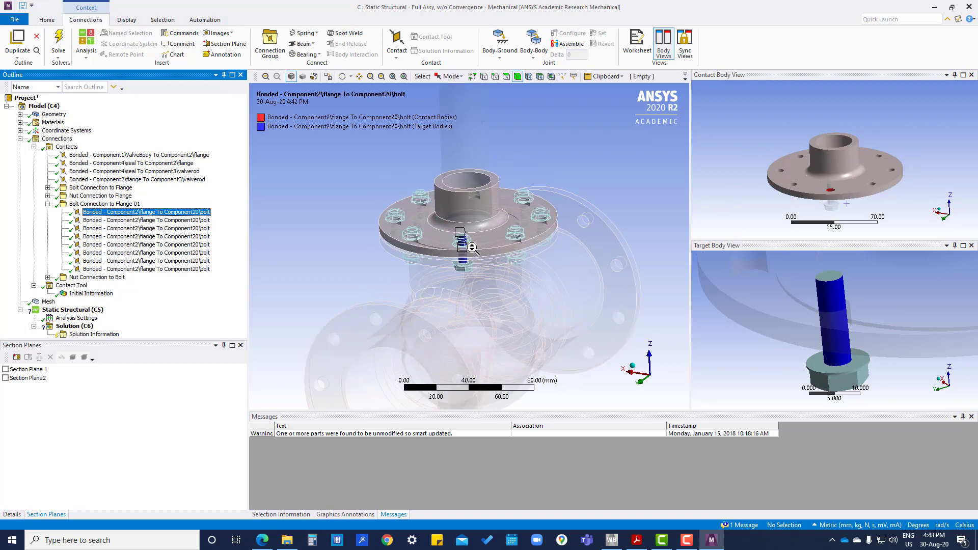
middle_drag(471, 251, 475, 307)
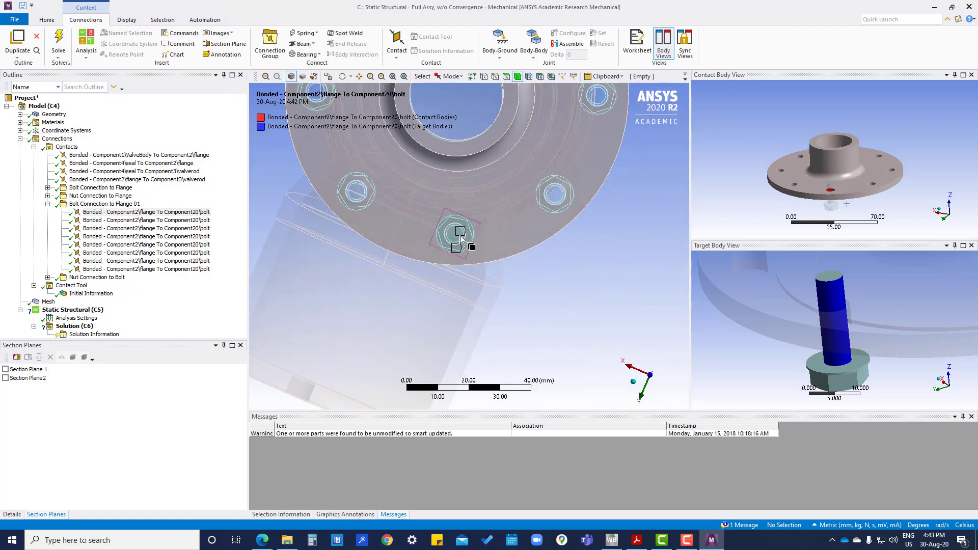
scroll(460, 235, up, 4)
scroll(453, 221, up, 2)
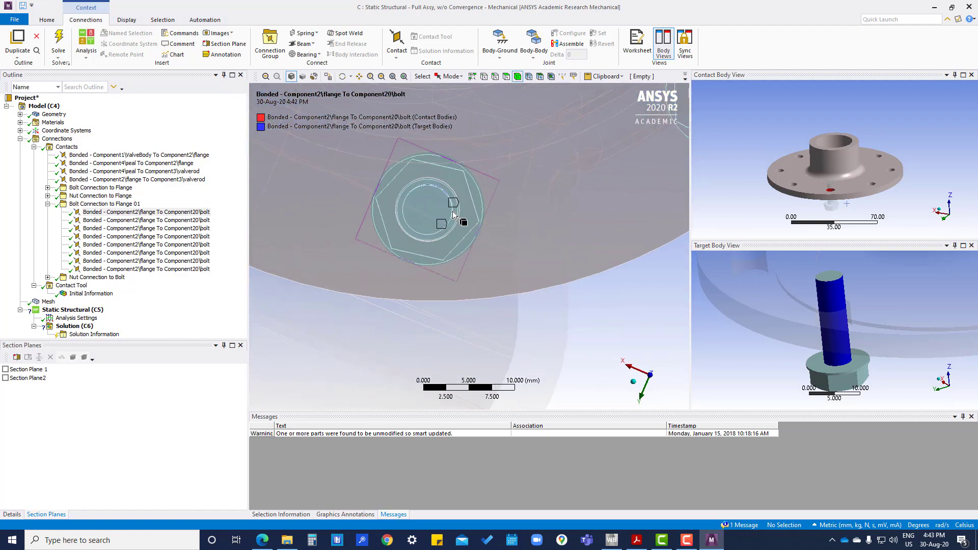
mouse_move(432, 229)
middle_down()
mouse_move(433, 220)
mouse_move(434, 229)
middle_up()
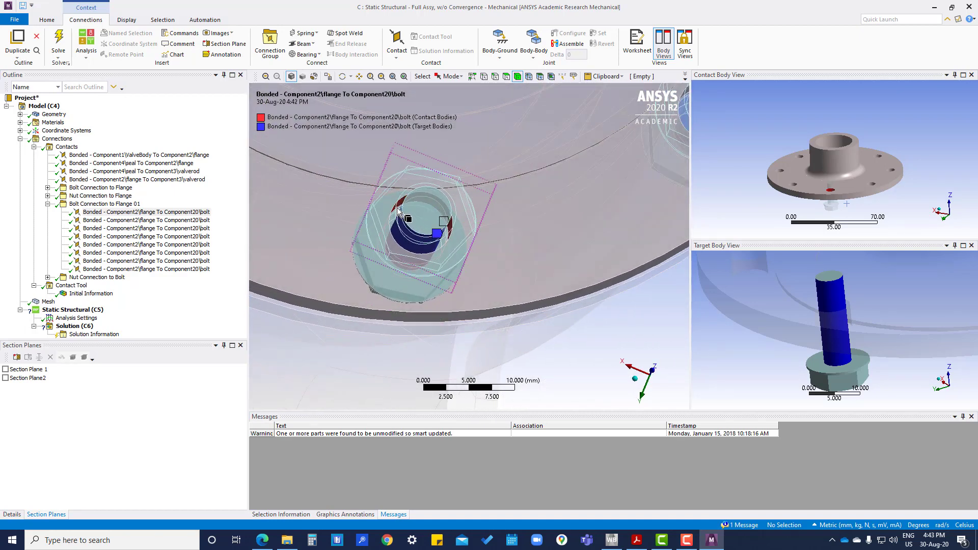
middle_drag(396, 206, 299, 216)
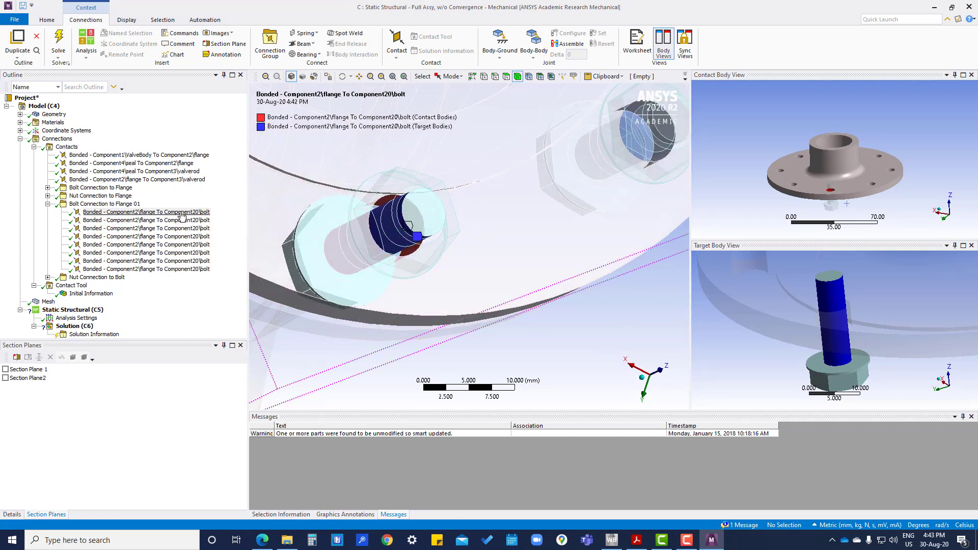
Step: Find the first red Far Open flange-to-bolt row in the Initial Information table and go to its contact in the tree
click(91, 294)
scroll(394, 277, down, 6)
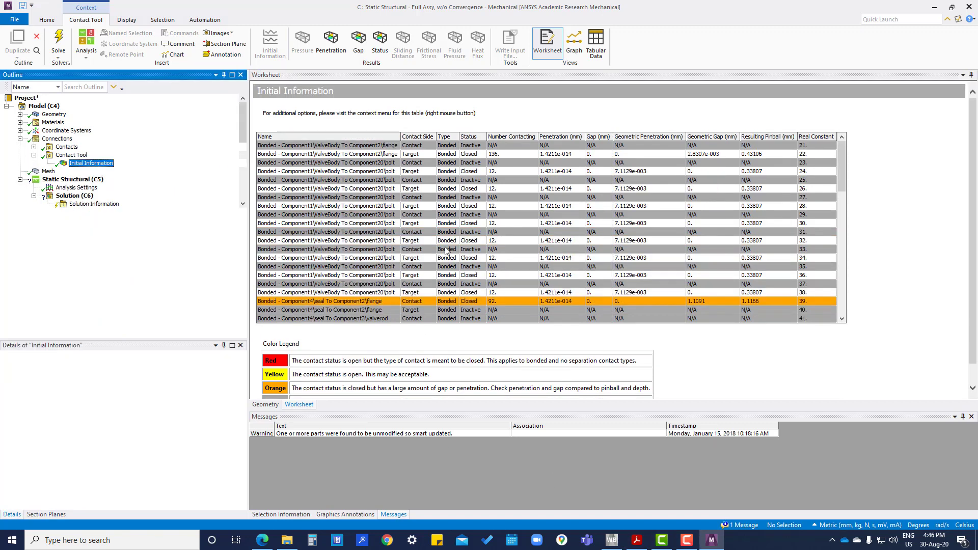
scroll(444, 249, down, 6)
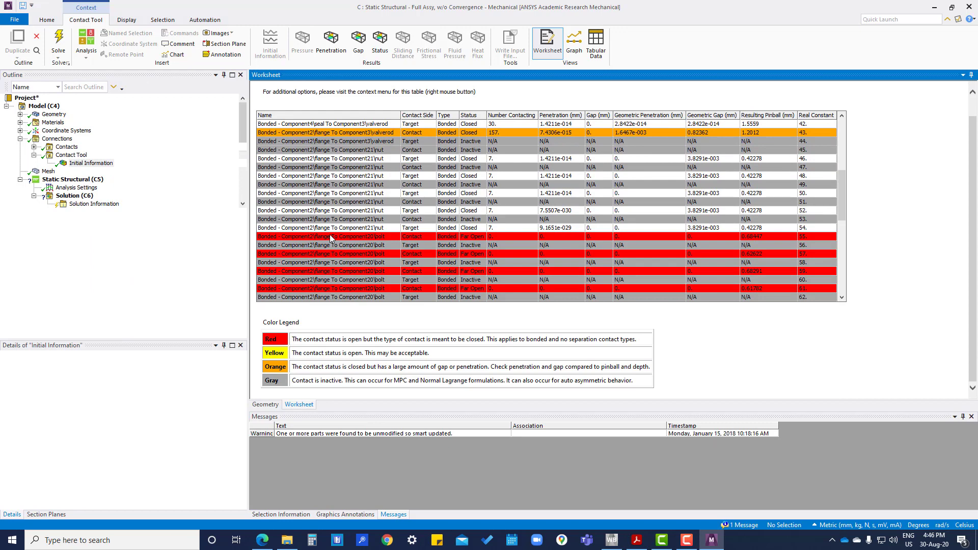
click(330, 237)
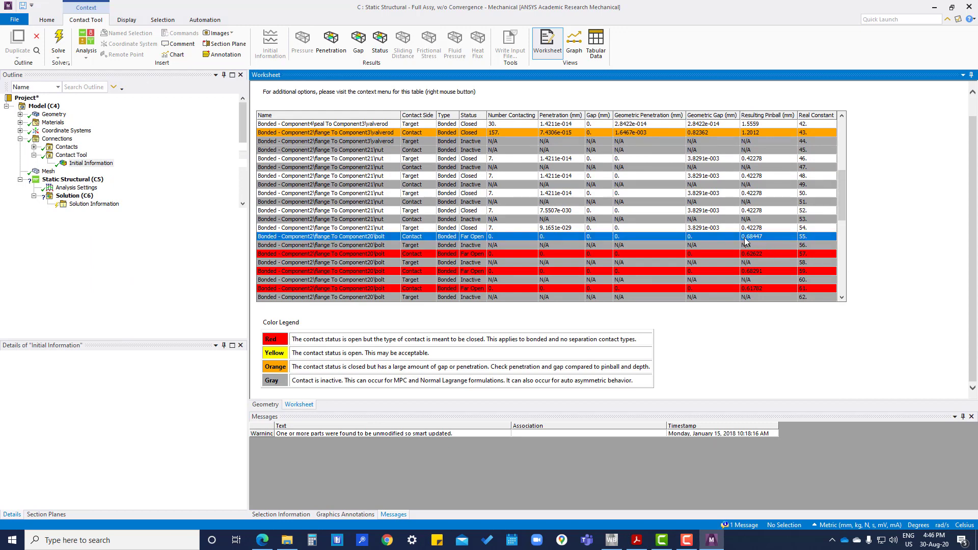
right_click(355, 239)
click(385, 377)
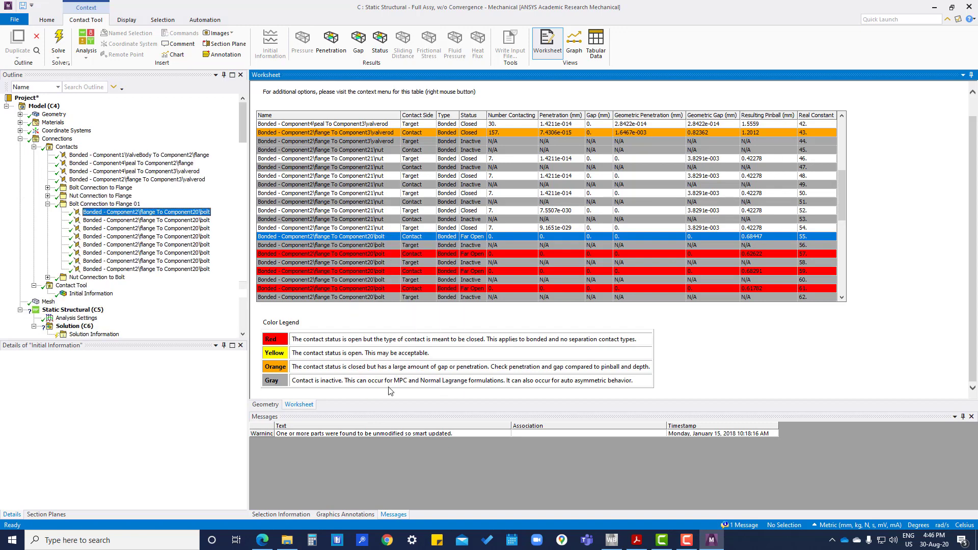
Step: Set the pinball region of all eight Bolt Connection to Flange 01 contacts to Radius, with a pinball radius of 2 mm
shift+click(157, 269)
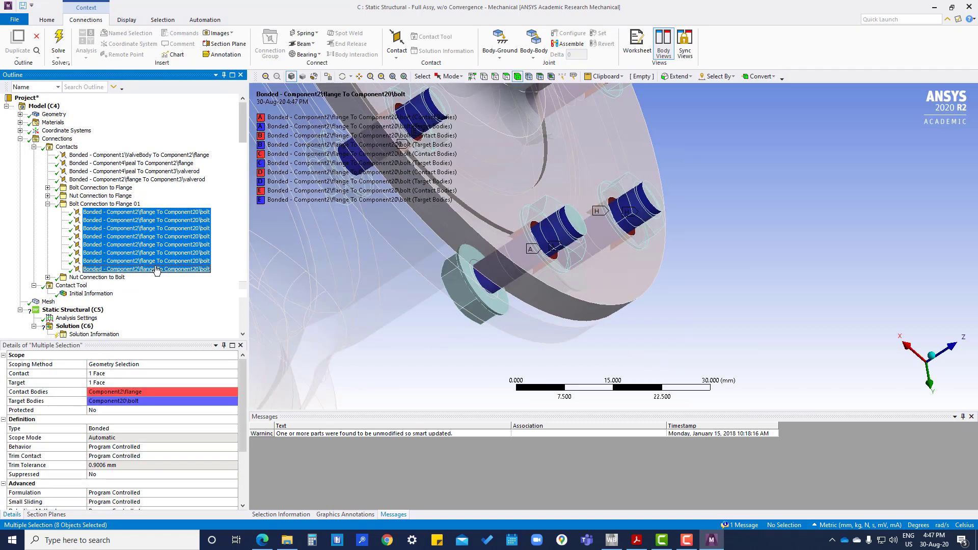
scroll(240, 385, down, 3)
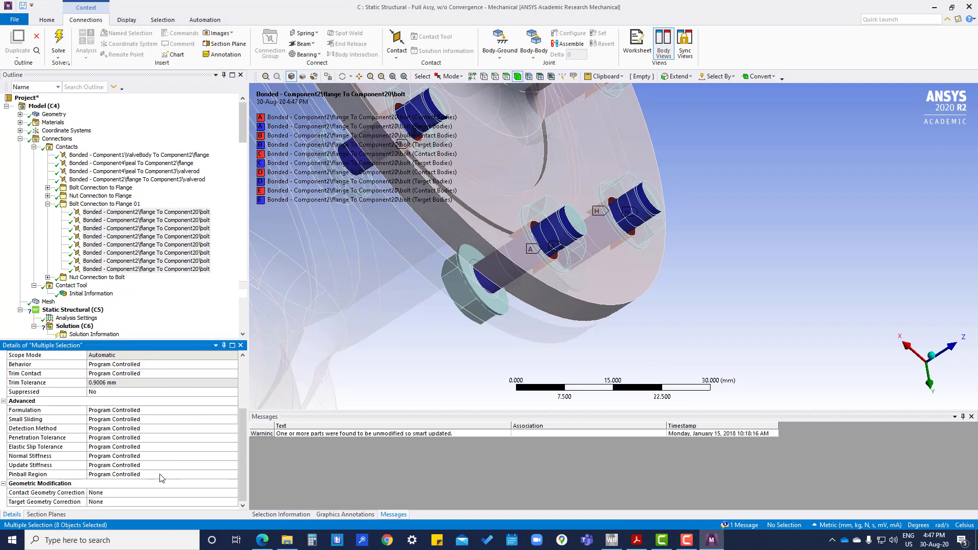
click(217, 474)
click(233, 475)
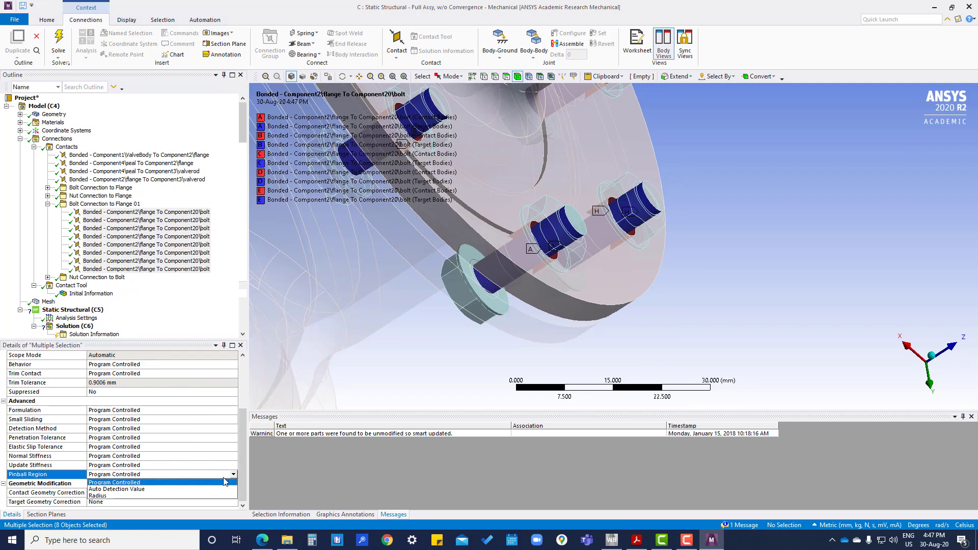
click(162, 496)
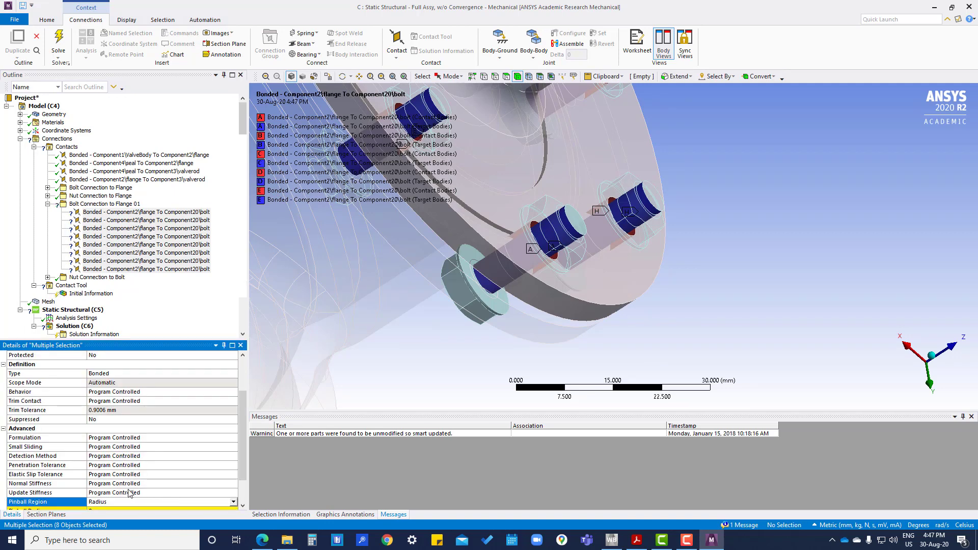
click(98, 475)
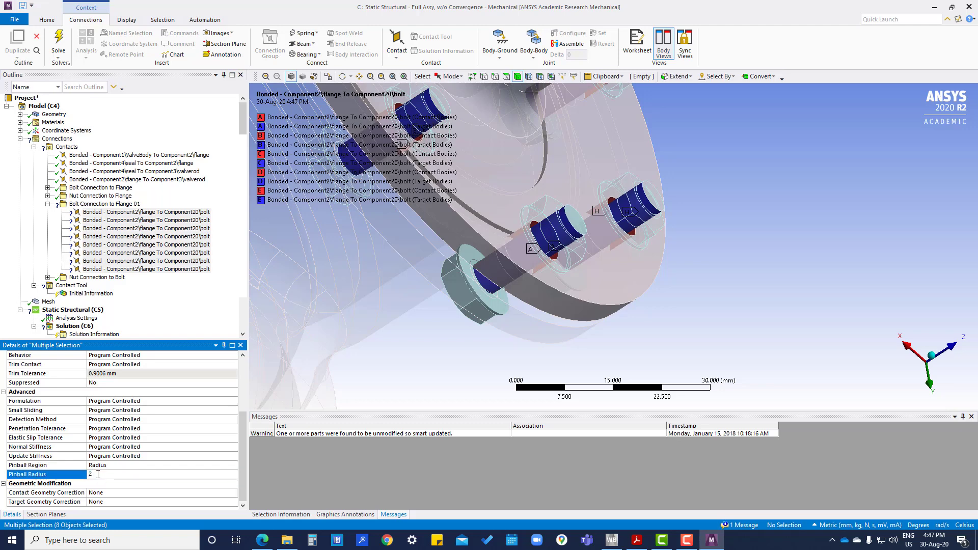
key(Return)
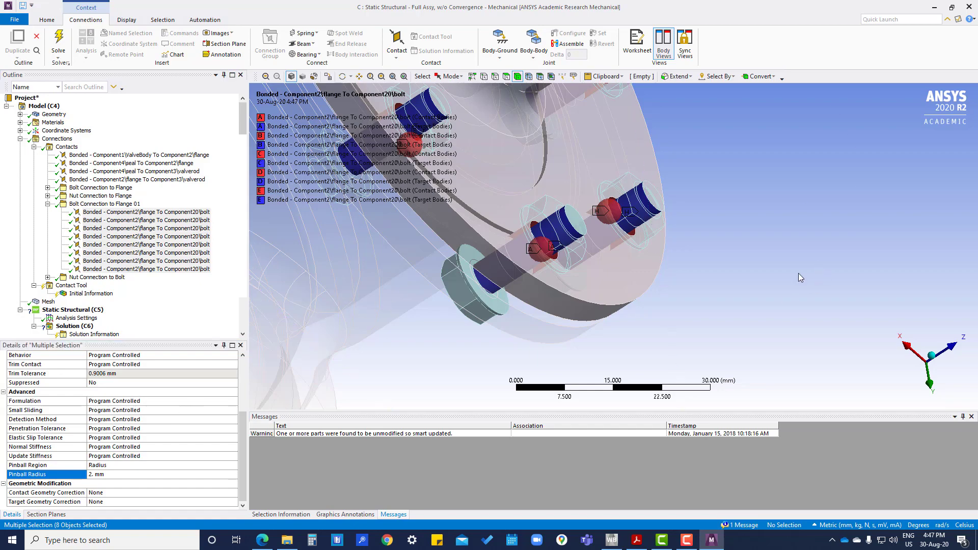
Step: Check the pinball spheres around the flange bolts and regenerate the initial contact results for the Contact Tool
scroll(680, 304, up, 2)
scroll(680, 304, down, 8)
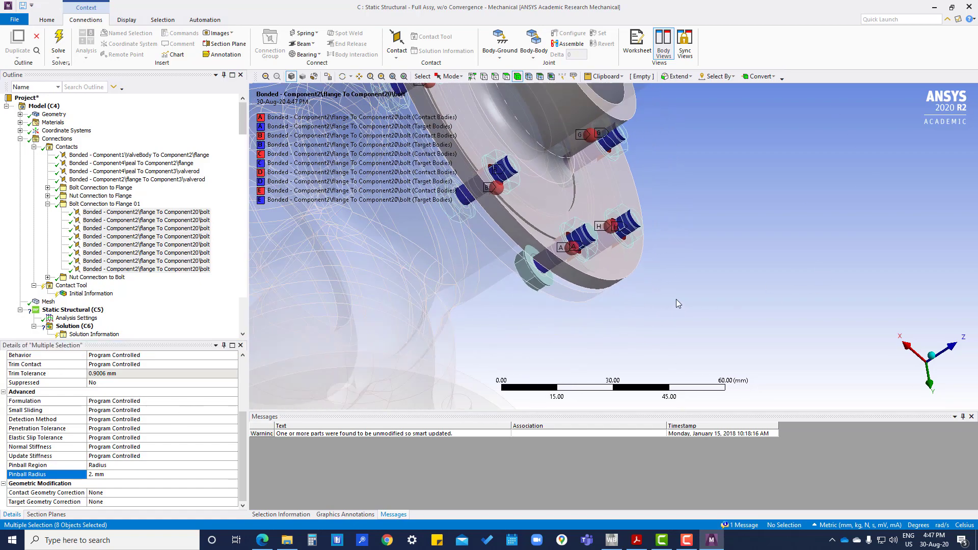
middle_drag(639, 132, 424, 186)
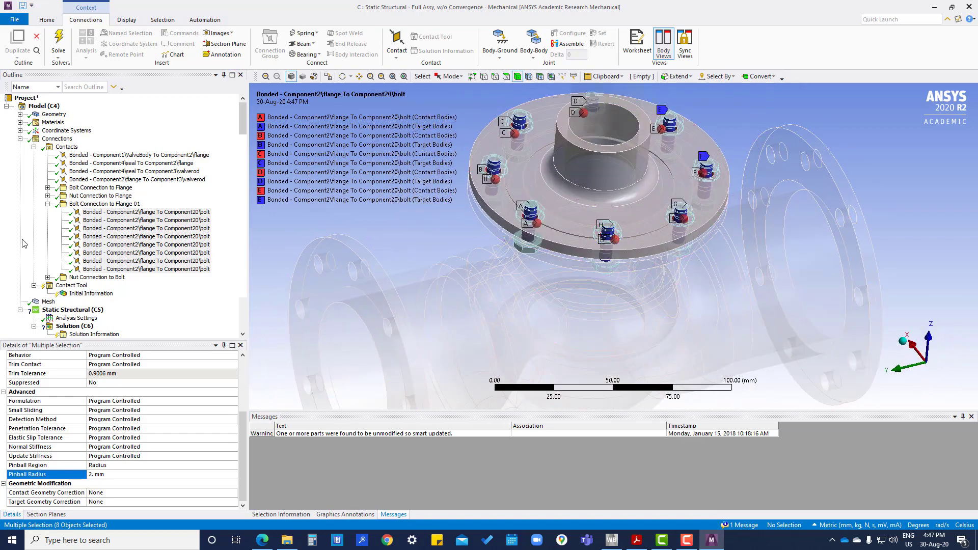
click(121, 296)
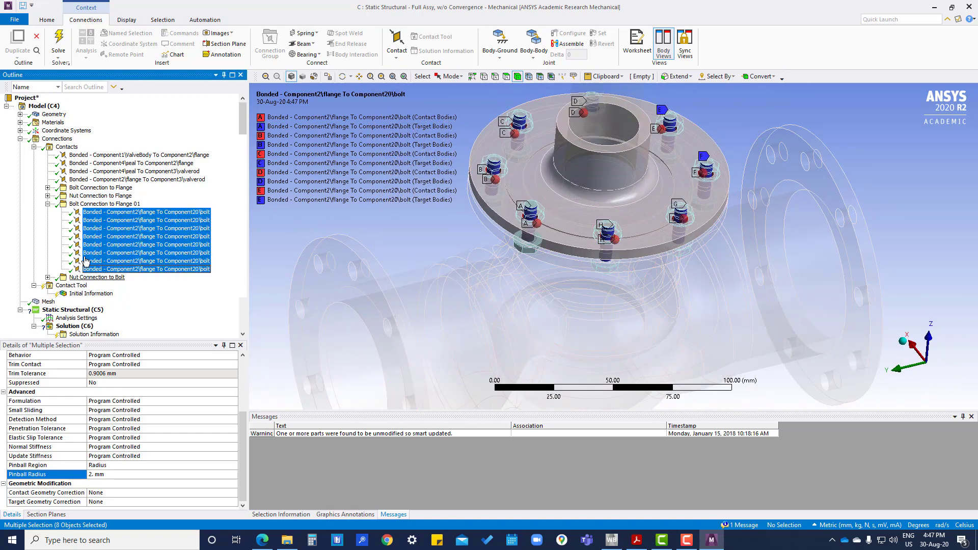
click(77, 286)
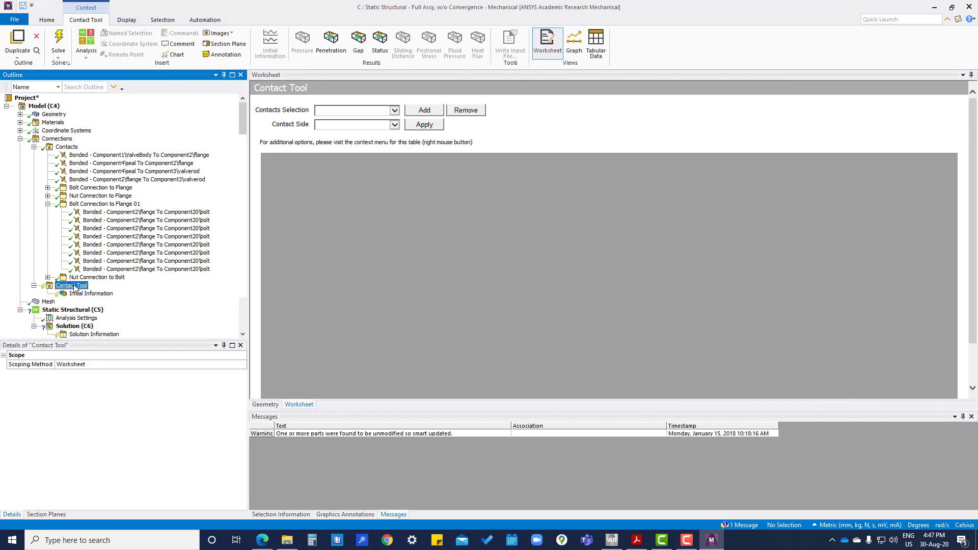
right_click(79, 290)
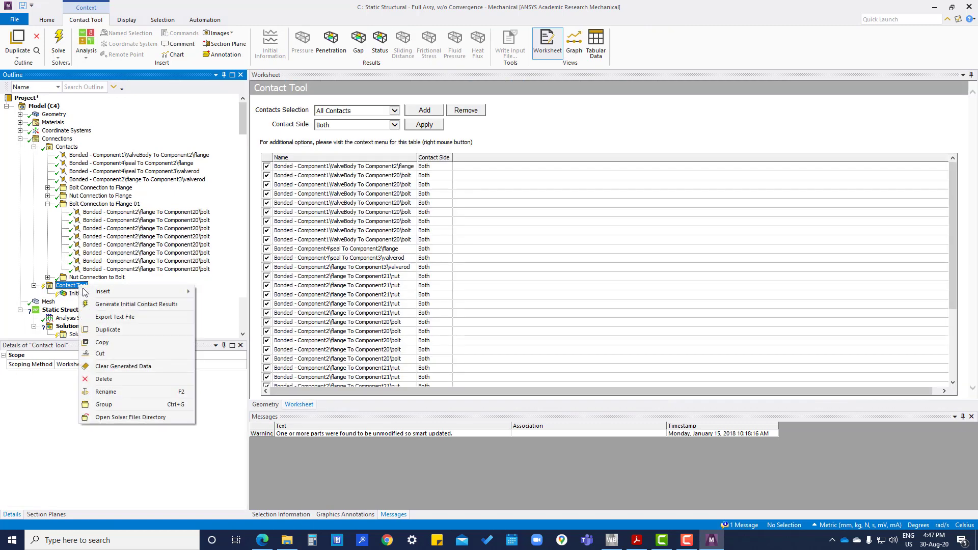
click(111, 304)
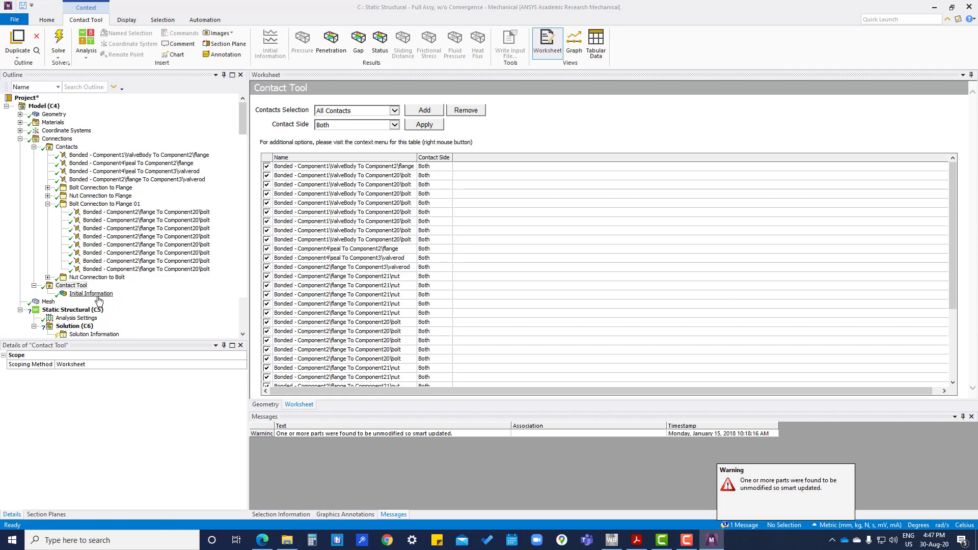
Step: Review the regenerated Initial Information table, checking the status and resulting pinball of the flange-to-bolt contacts
click(99, 294)
scroll(448, 249, down, 10)
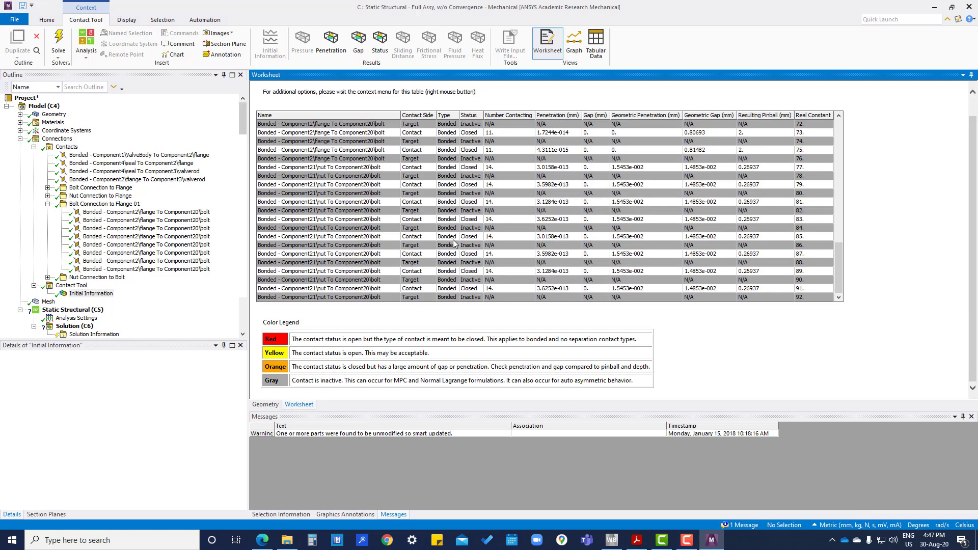
scroll(448, 247, up, 8)
scroll(454, 243, up, 7)
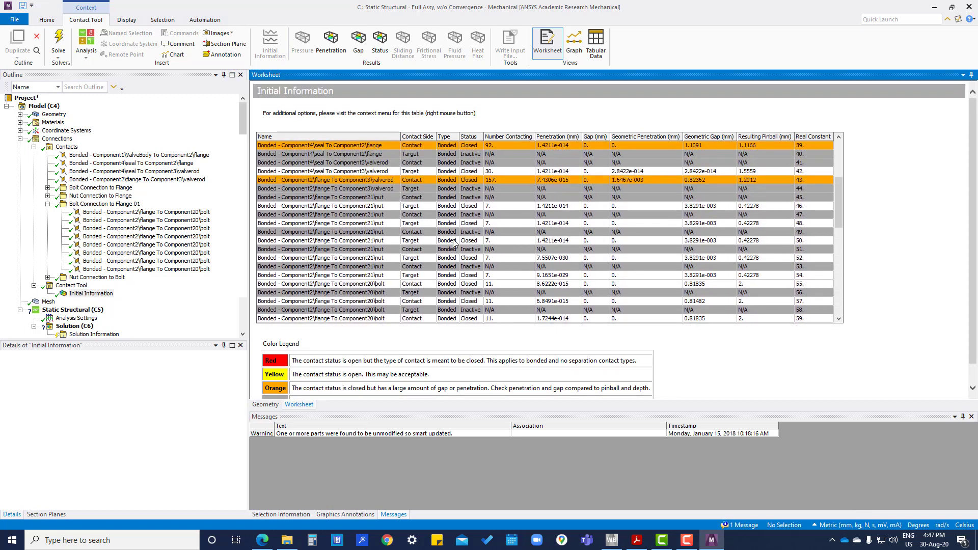